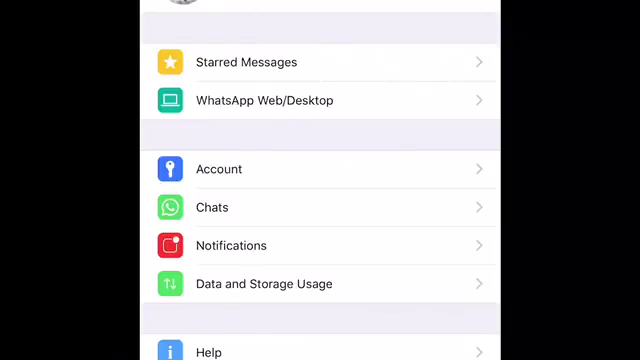
# - Open WhatsApp's Notifications page, showing group, in-app, preview and reset options
pyautogui.click(245, 245)
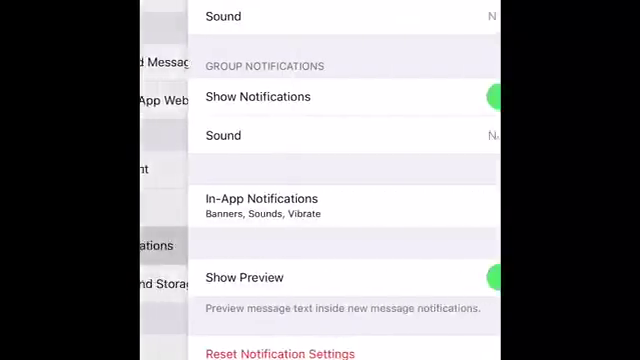